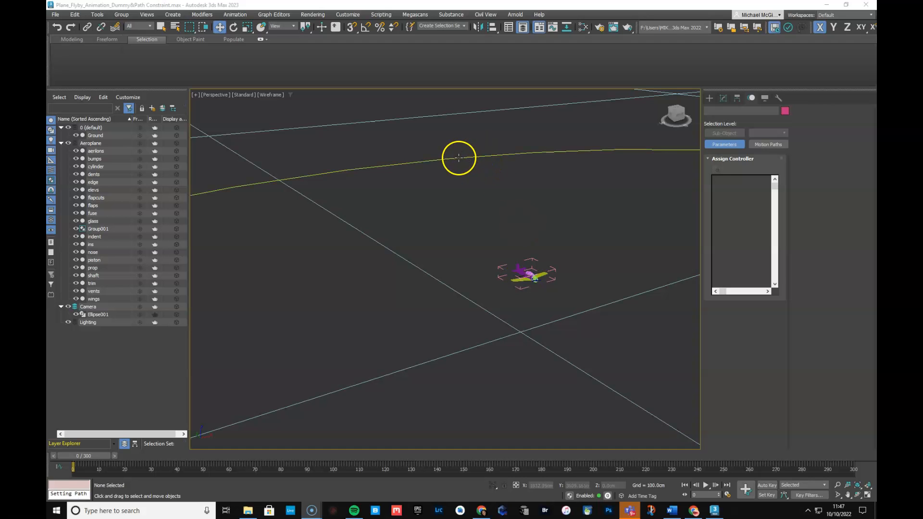
# - Hide the Ground object so only the ellipse path and the aeroplane remain in view
pyautogui.scroll(-10, 472, 209)
pyautogui.scroll(5, 472, 230)
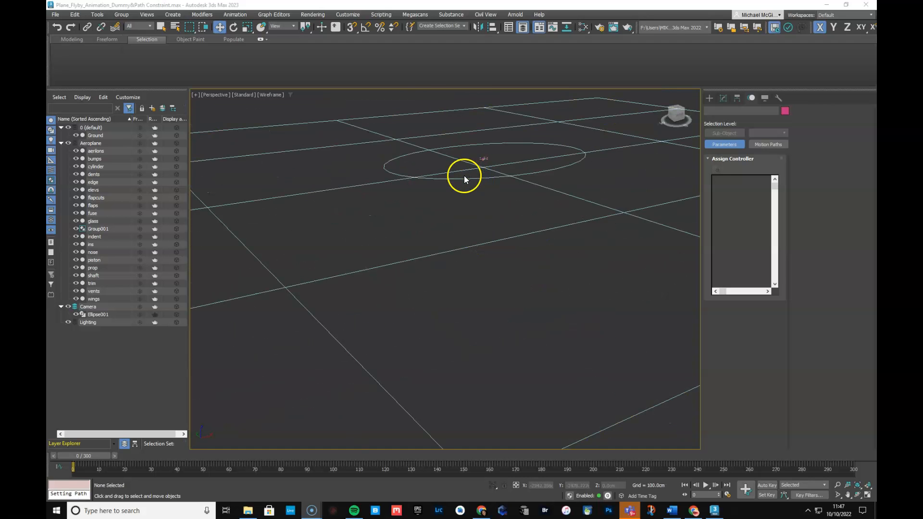
pyautogui.click(75, 136)
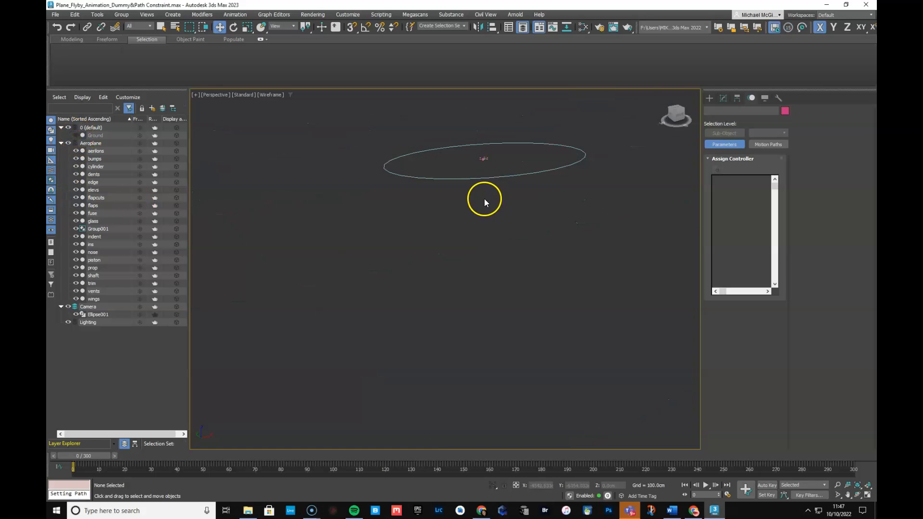
pyautogui.scroll(3, 476, 199)
pyautogui.scroll(10, 434, 278)
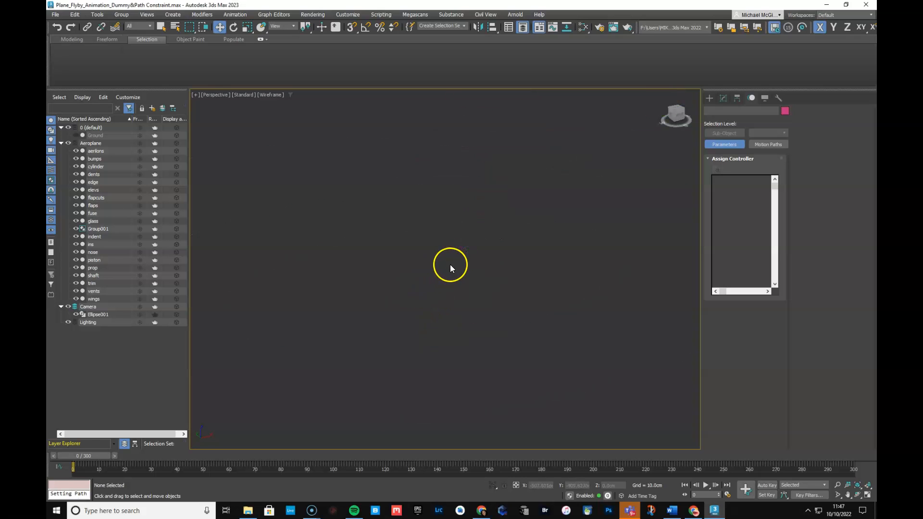
pyautogui.scroll(-10, 564, 195)
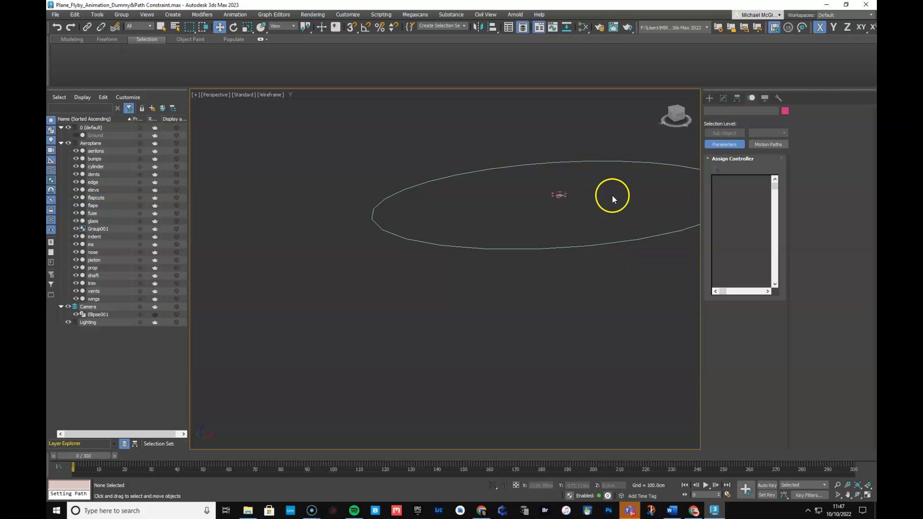
pyautogui.keyDown('alt'); pyautogui.moveTo(607, 206); pyautogui.dragTo(517, 206, button='middle'); pyautogui.keyUp('alt')
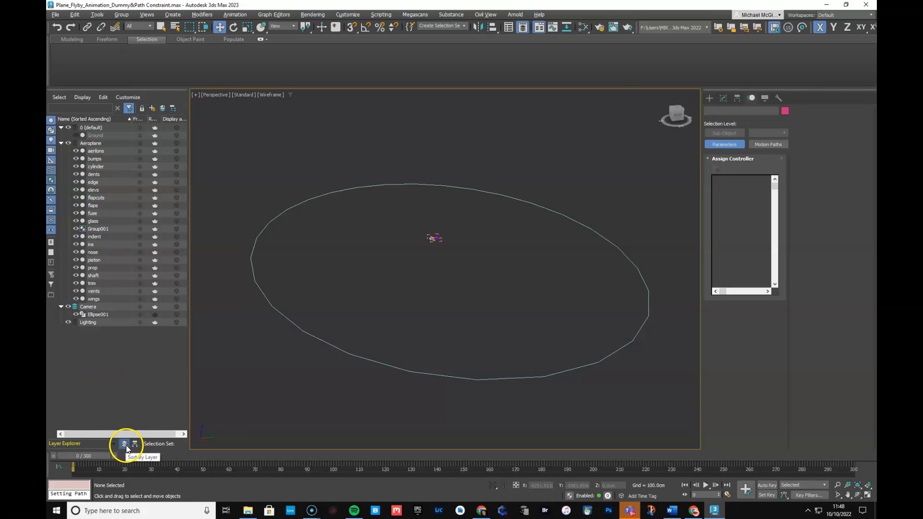
# - Create a Dummy helper box beside the aeroplane, inside the ellipse path
pyautogui.click(100, 229)
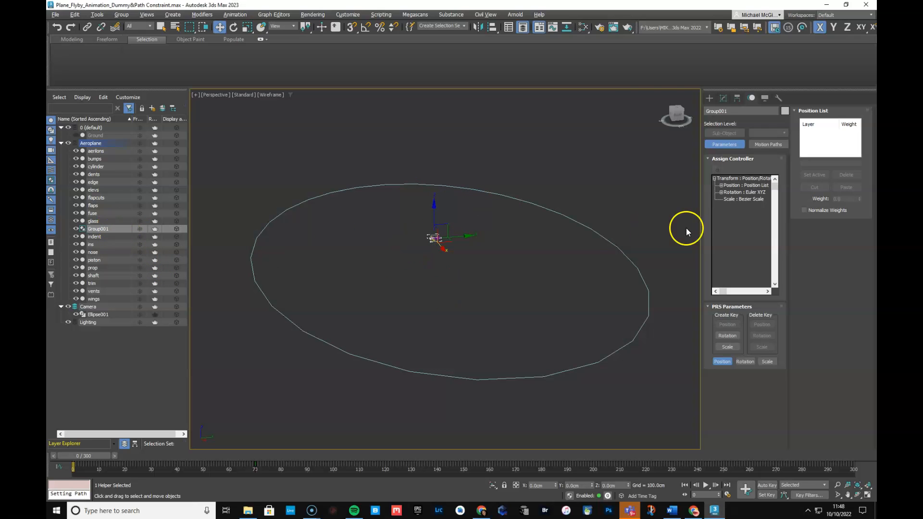
pyautogui.click(709, 98)
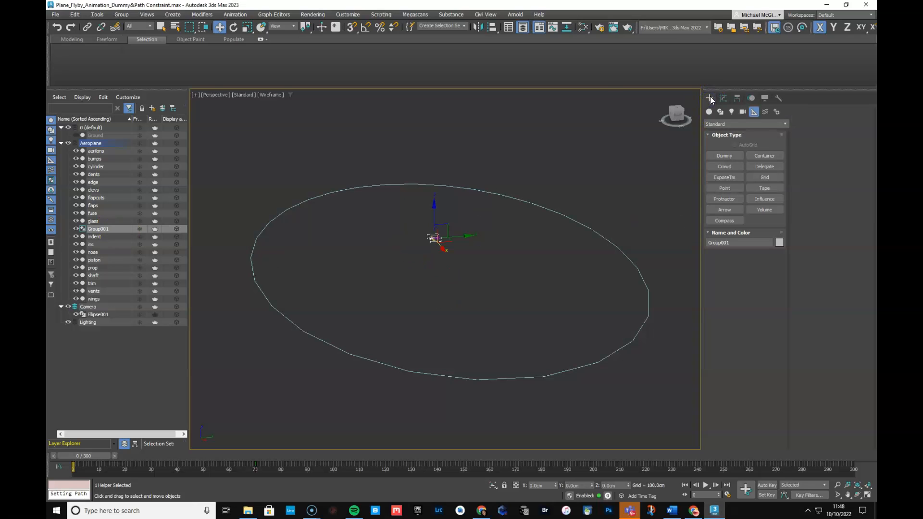
pyautogui.click(725, 154)
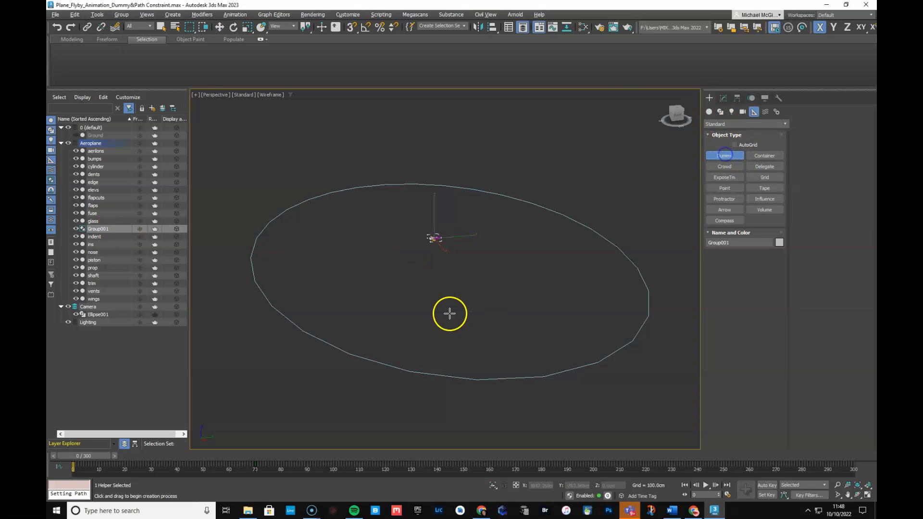
pyautogui.moveTo(439, 258); pyautogui.dragTo(452, 268)
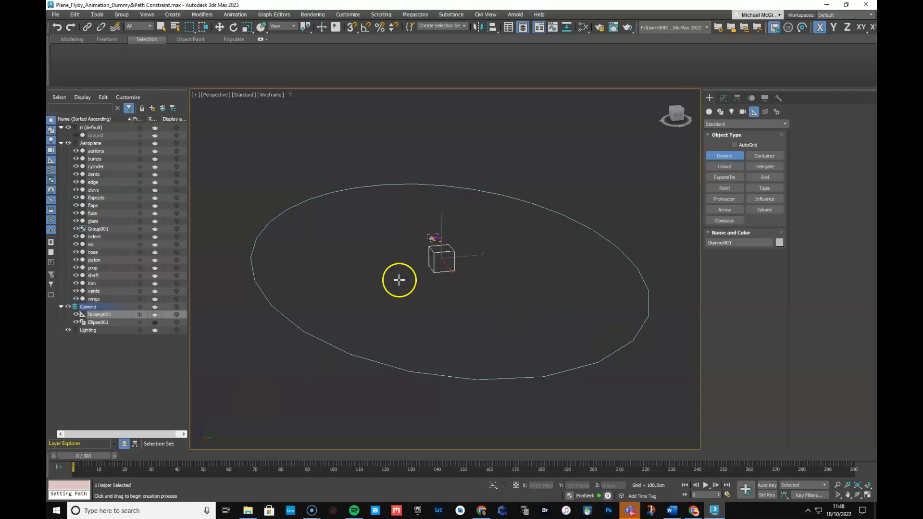
# - Move Dummy001 and Ellipse001 from the Camera layer into the 0 (default) layer
pyautogui.moveTo(98, 314); pyautogui.dragTo(85, 136)
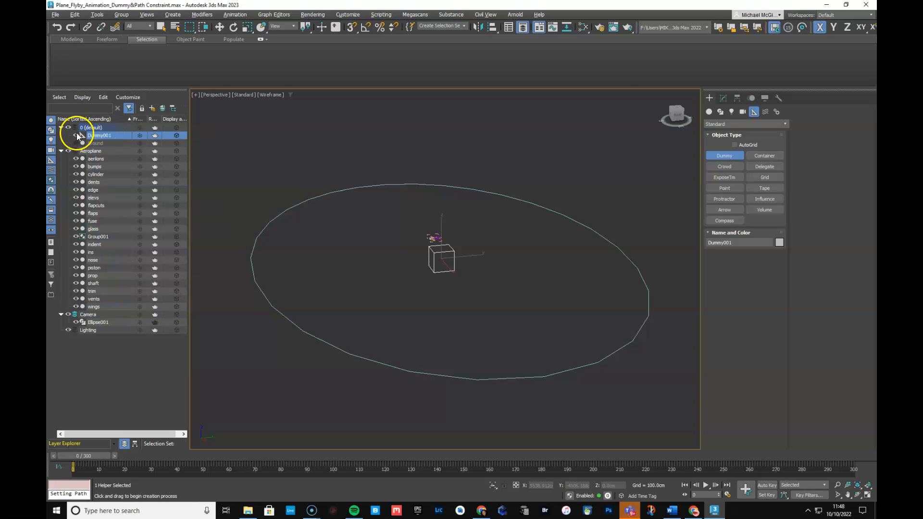
pyautogui.moveTo(79, 136)
pyautogui.mouseDown()
pyautogui.moveTo(103, 126)
pyautogui.moveTo(103, 325)
pyautogui.moveTo(94, 328)
pyautogui.moveTo(90, 144)
pyautogui.mouseUp()
pyautogui.moveTo(108, 322); pyautogui.dragTo(93, 142)
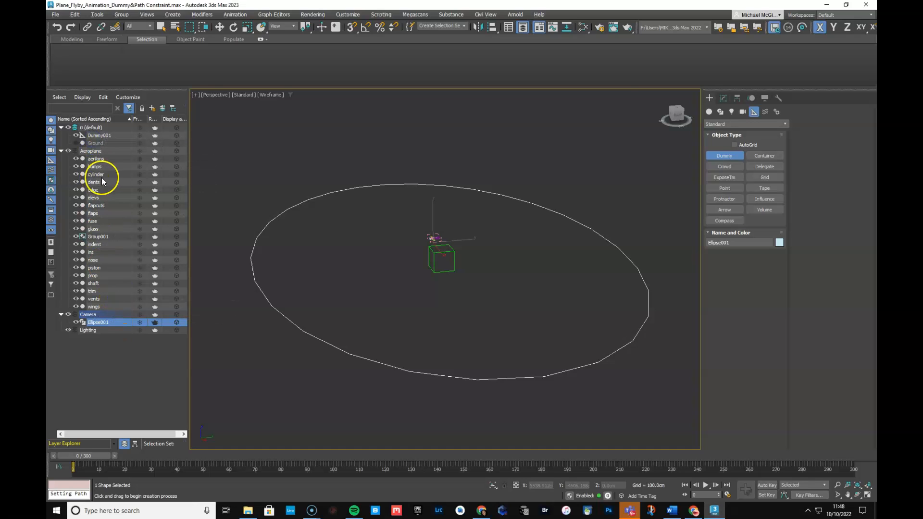
pyautogui.click(155, 322)
pyautogui.moveTo(112, 325); pyautogui.dragTo(110, 129)
pyautogui.click(156, 143)
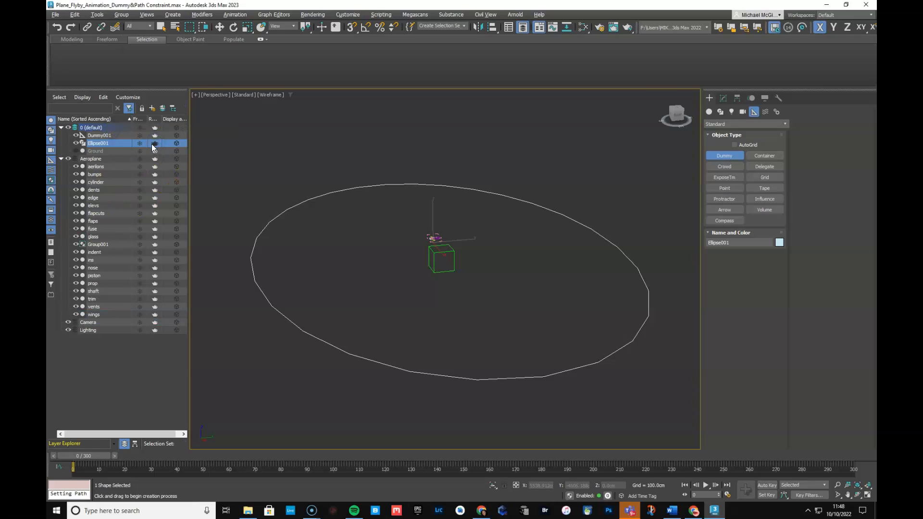
pyautogui.click(152, 144)
# - Select the aeroplane group Group001 in the Aeroplane layer
pyautogui.moveTo(101, 247); pyautogui.dragTo(108, 168)
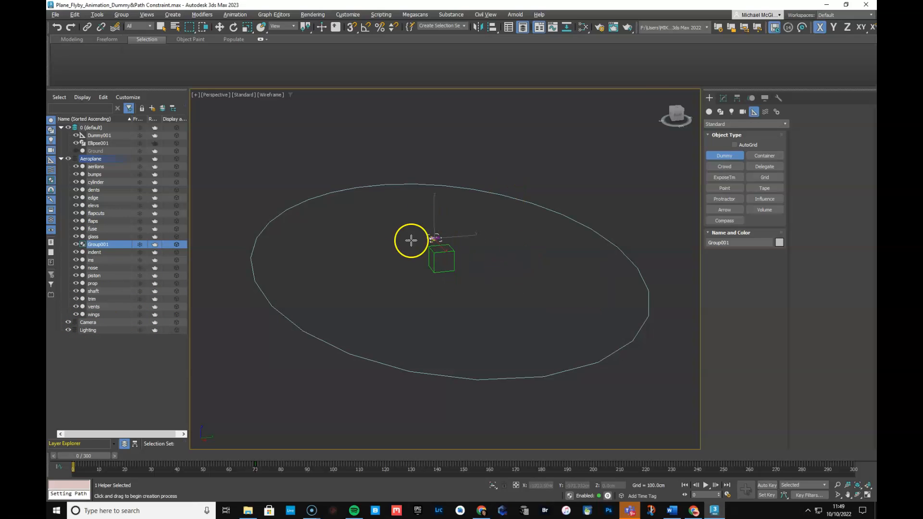
pyautogui.doubleClick(98, 244)
pyautogui.click(243, 328)
pyautogui.doubleClick(96, 245)
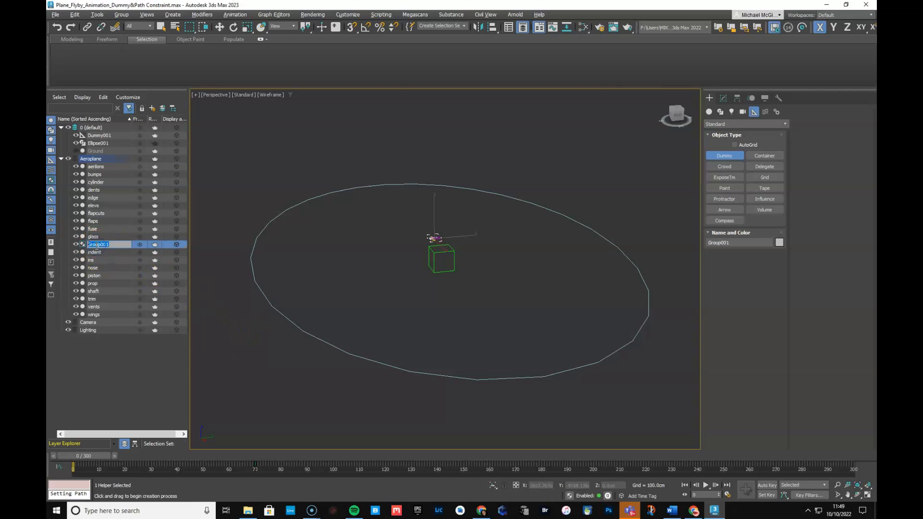
# - Try linking the aeroplane group to the dummy box directly in the viewport, and undo the link
pyautogui.click(88, 27)
pyautogui.moveTo(419, 261); pyautogui.dragTo(436, 243)
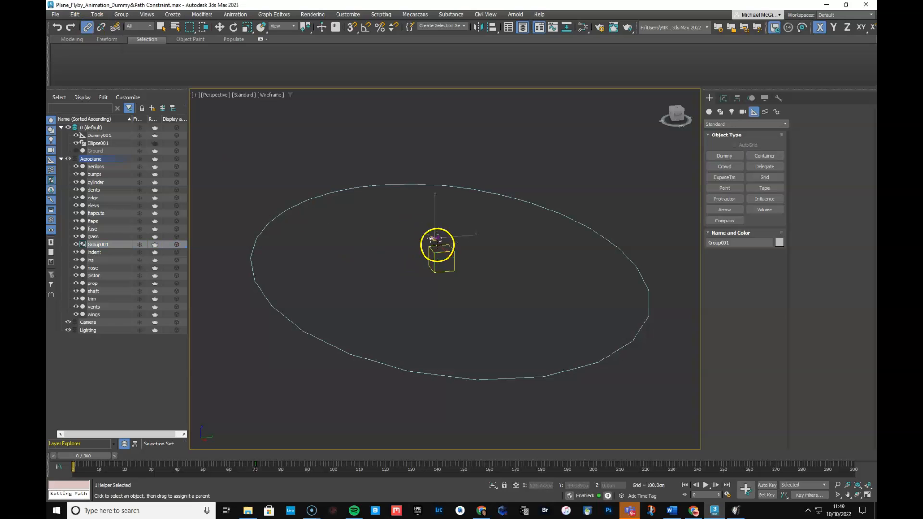
pyautogui.scroll(5, 434, 261)
pyautogui.scroll(-4, 435, 261)
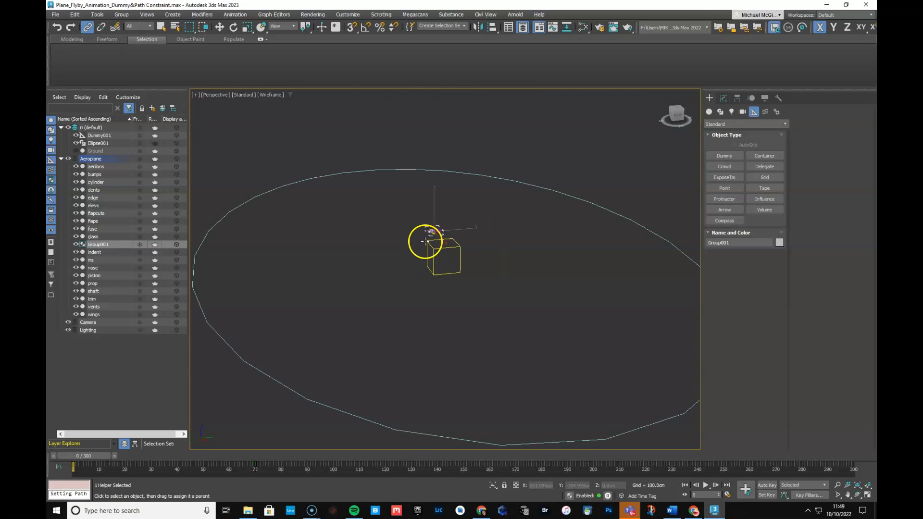
pyautogui.moveTo(408, 288); pyautogui.dragTo(392, 335, button='middle')
pyautogui.moveTo(399, 282); pyautogui.dragTo(433, 300)
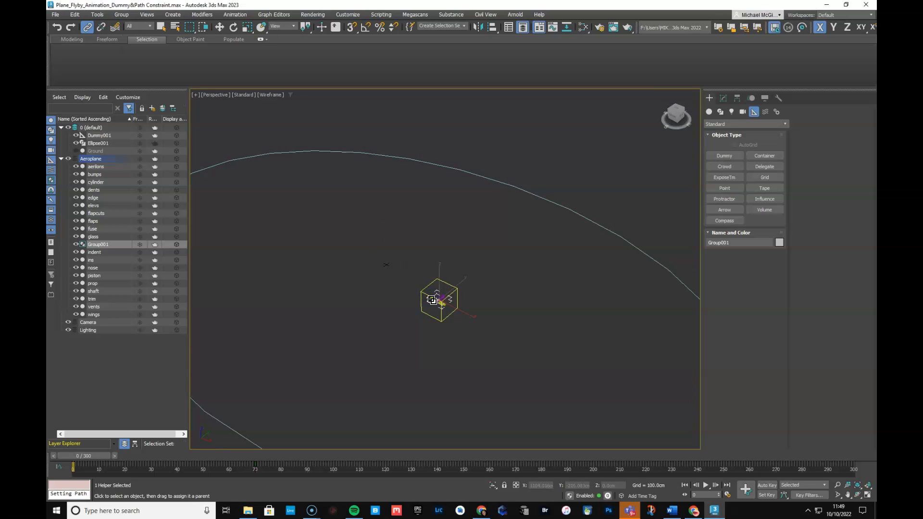
pyautogui.scroll(3, 353, 286)
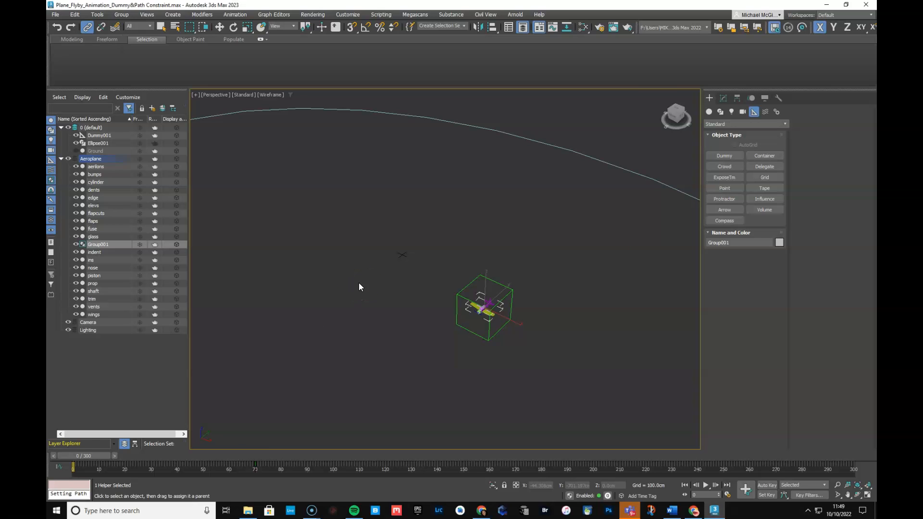
pyautogui.hotkey('ctrl', 'z')
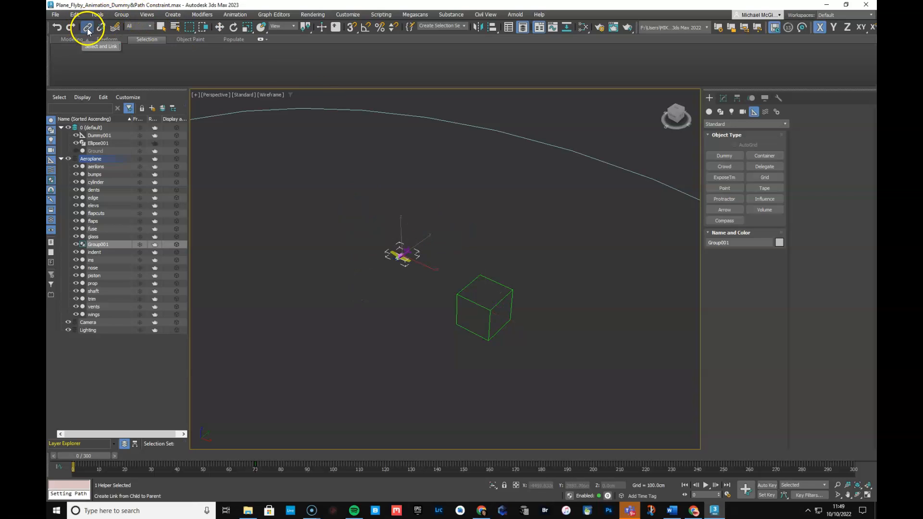
# - Link the aeroplane group to its parent Dummy001, choosing the parent by name
pyautogui.press('h')
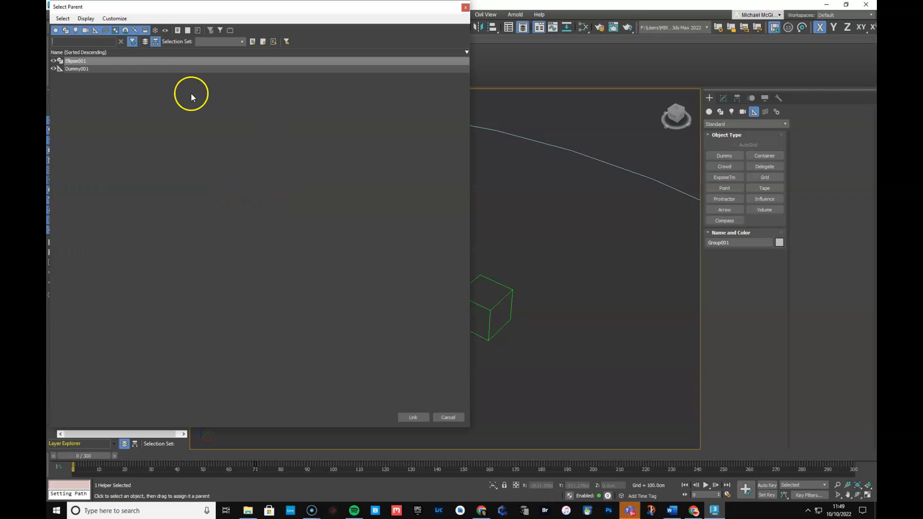
pyautogui.click(77, 69)
pyautogui.click(414, 417)
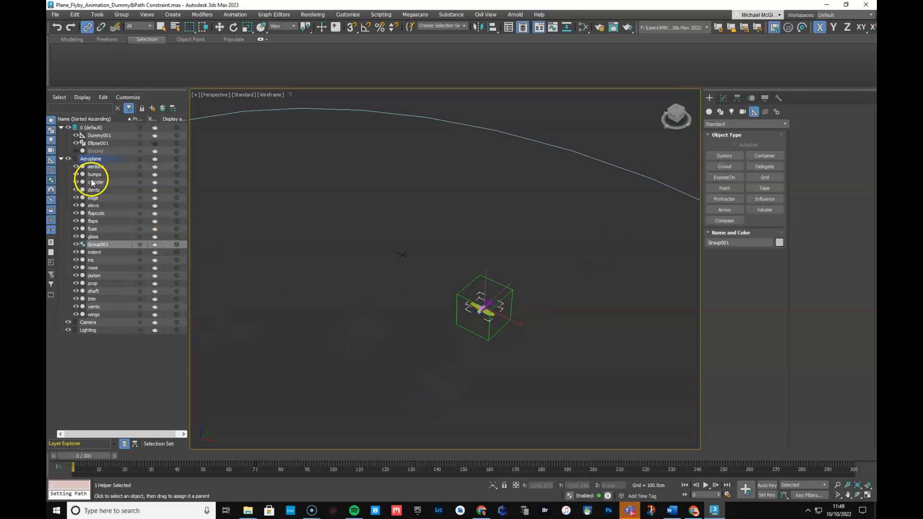
# - Hide the Aeroplane layer, leaving the dummy box and the whole ellipse path in view
pyautogui.click(69, 159)
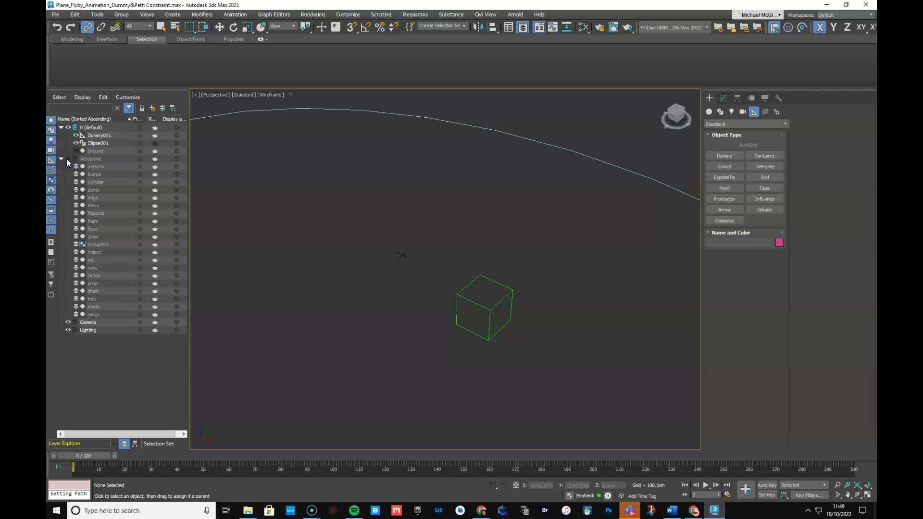
pyautogui.scroll(-8, 525, 366)
pyautogui.scroll(5, 522, 370)
pyautogui.scroll(-3, 523, 370)
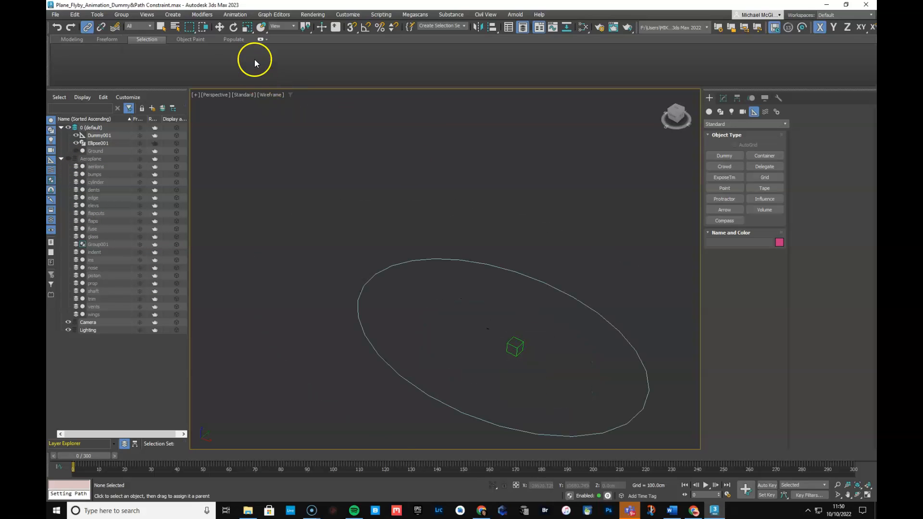
# - Apply a Path Constraint to the dummy box with the ellipse as its path
pyautogui.click(220, 27)
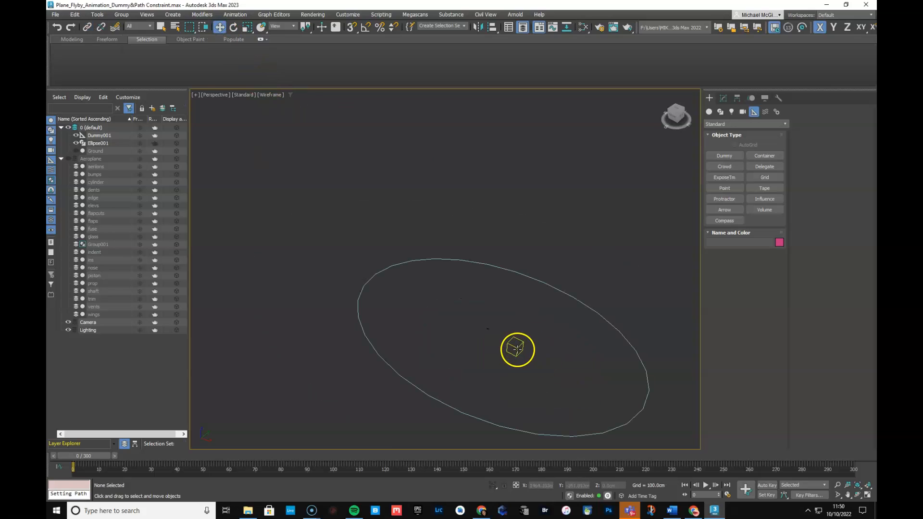
pyautogui.click(516, 349)
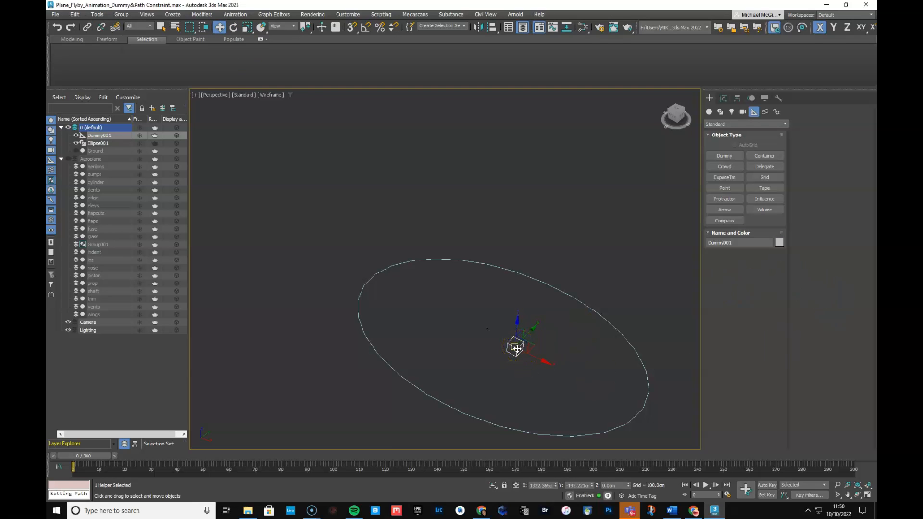
pyautogui.click(233, 15)
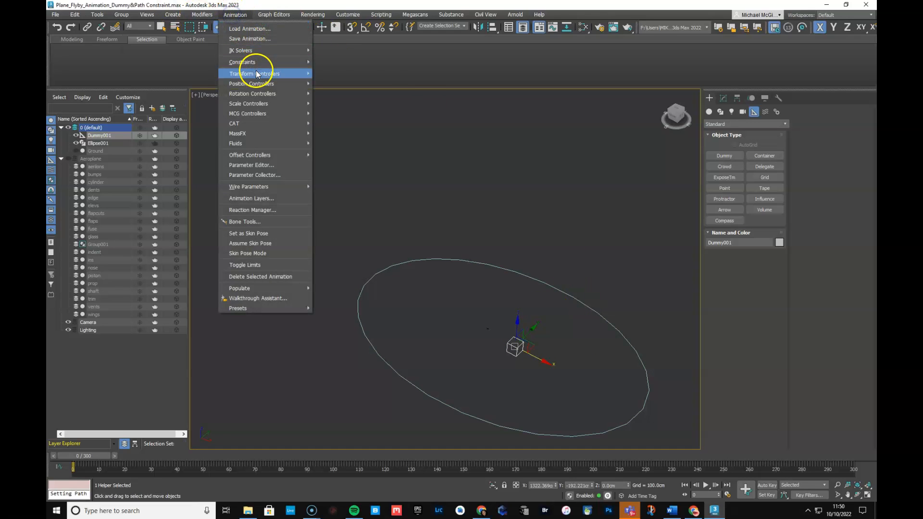
pyautogui.moveTo(247, 62)
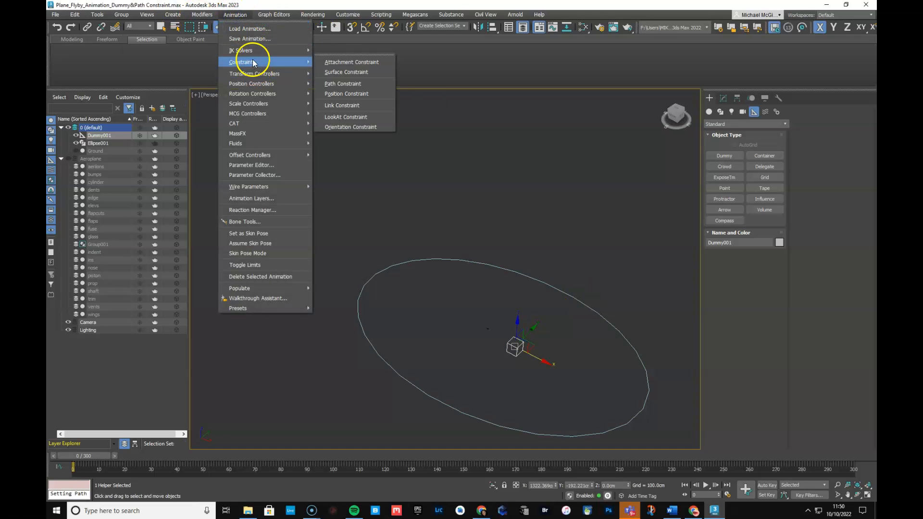
pyautogui.click(343, 85)
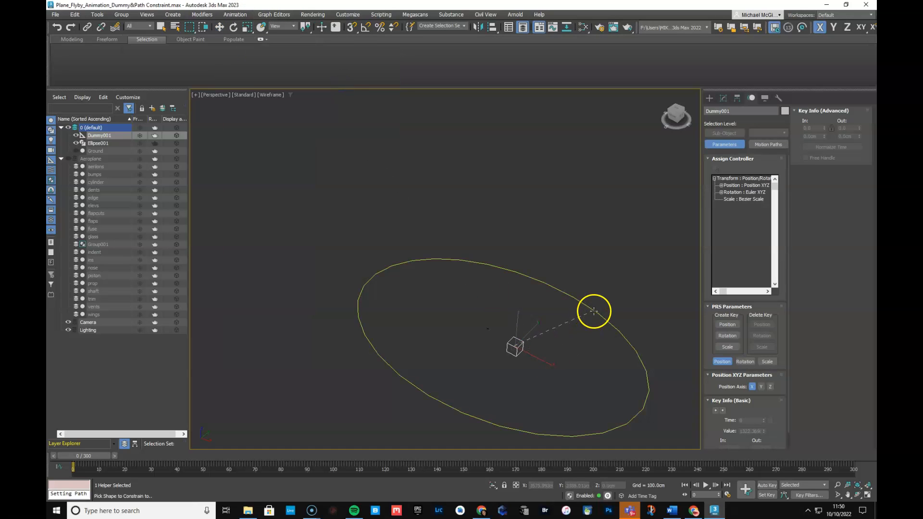
pyautogui.click(595, 312)
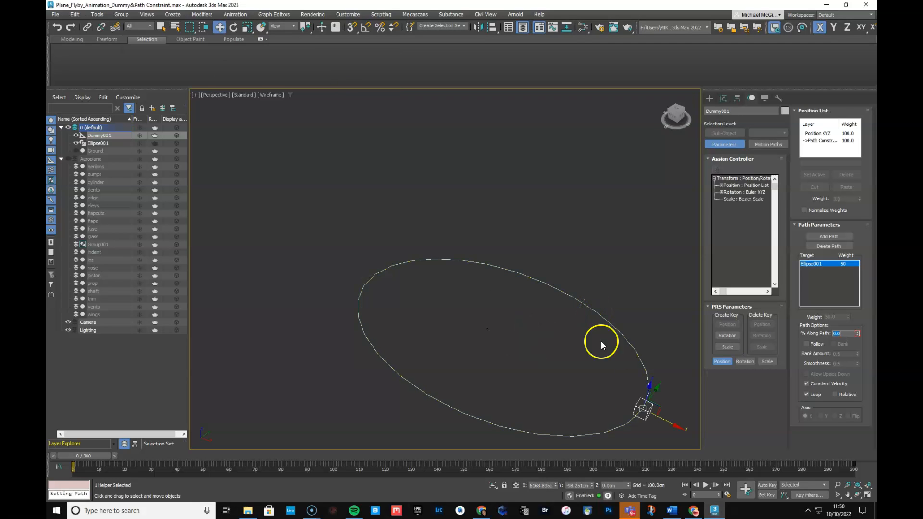
# - Unhide the Aeroplane layer and scrub the animation to frame 116 to check the aeroplane's motion along the ellipse
pyautogui.moveTo(72, 457); pyautogui.dragTo(360, 436)
pyautogui.press('w')
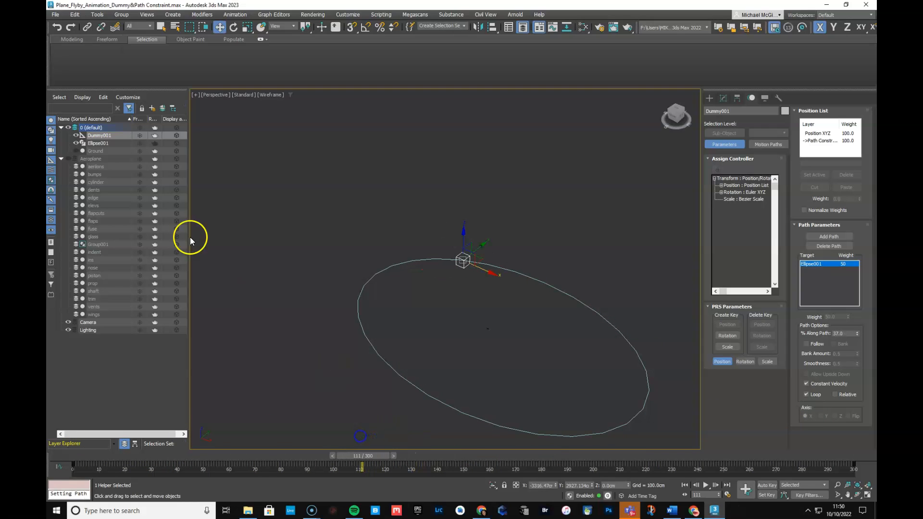
pyautogui.click(68, 159)
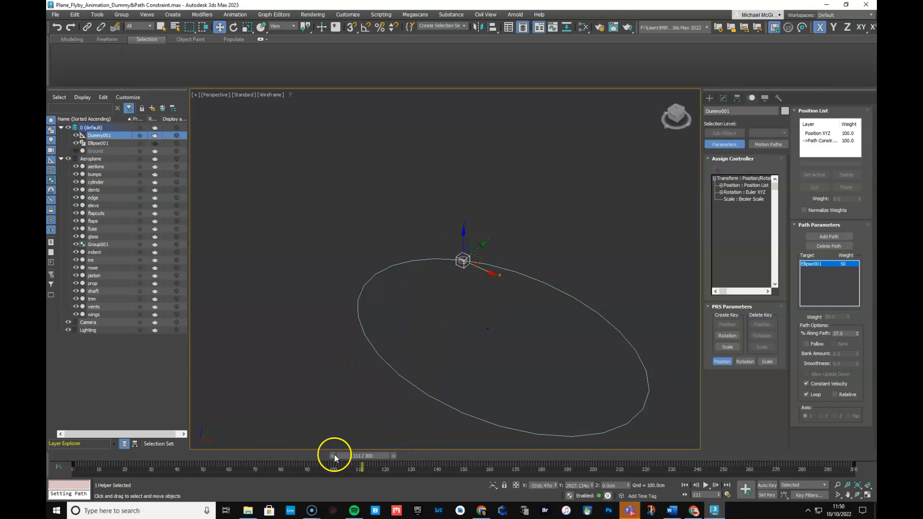
pyautogui.scroll(10, 442, 275)
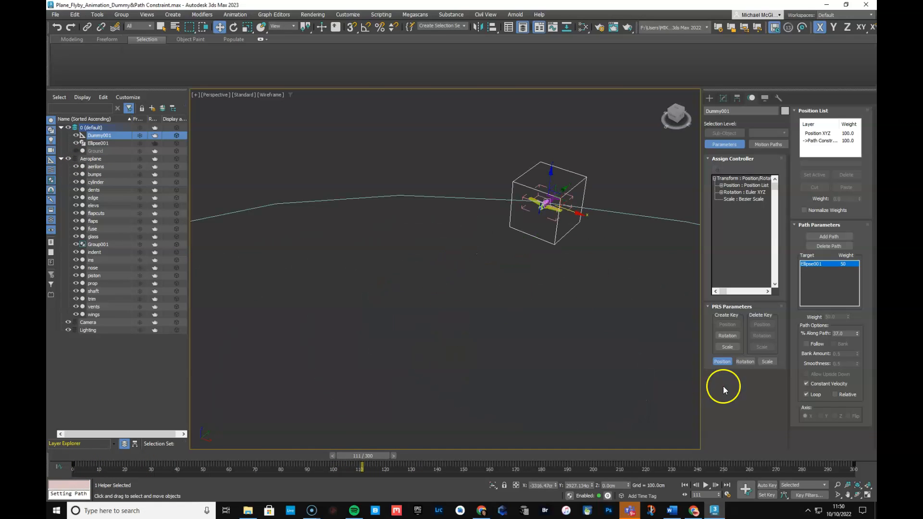
pyautogui.moveTo(332, 455); pyautogui.dragTo(369, 448)
pyautogui.press('w')
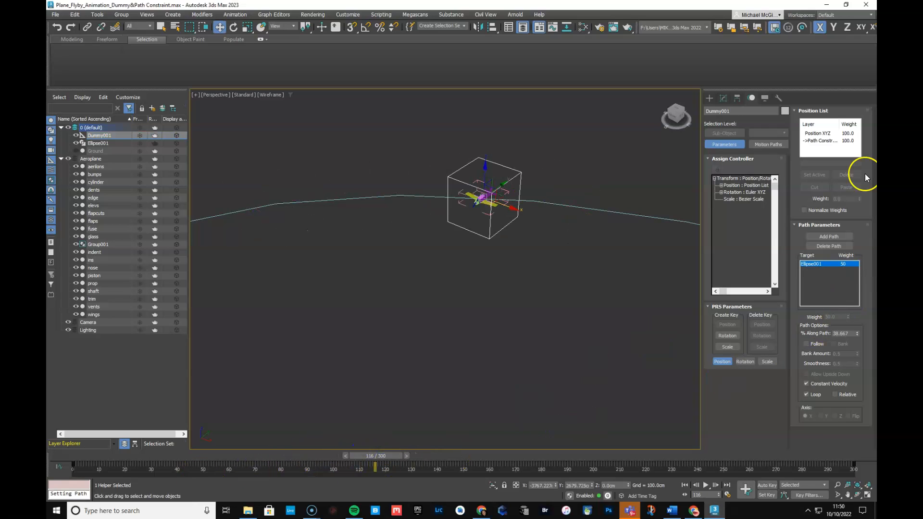
# - Enable the Follow option on Dummy001's Path Constraint
pyautogui.click(821, 141)
pyautogui.click(751, 98)
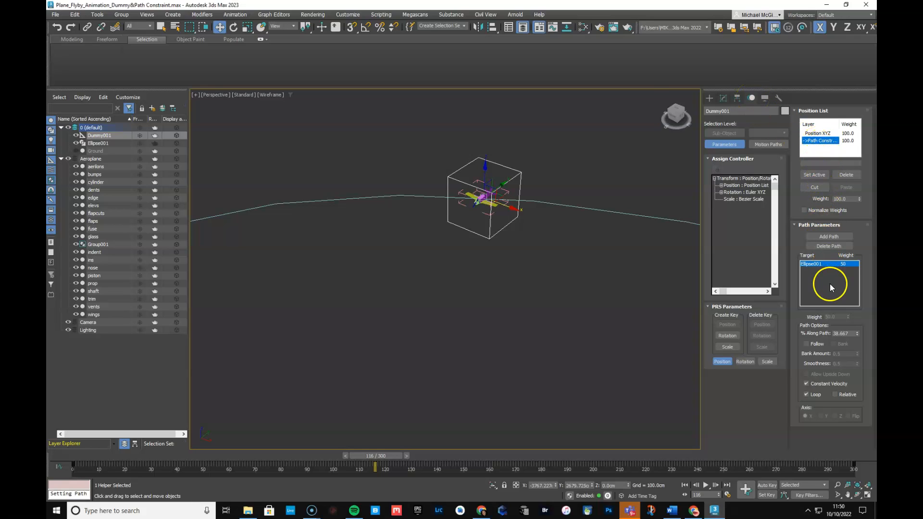
pyautogui.click(806, 343)
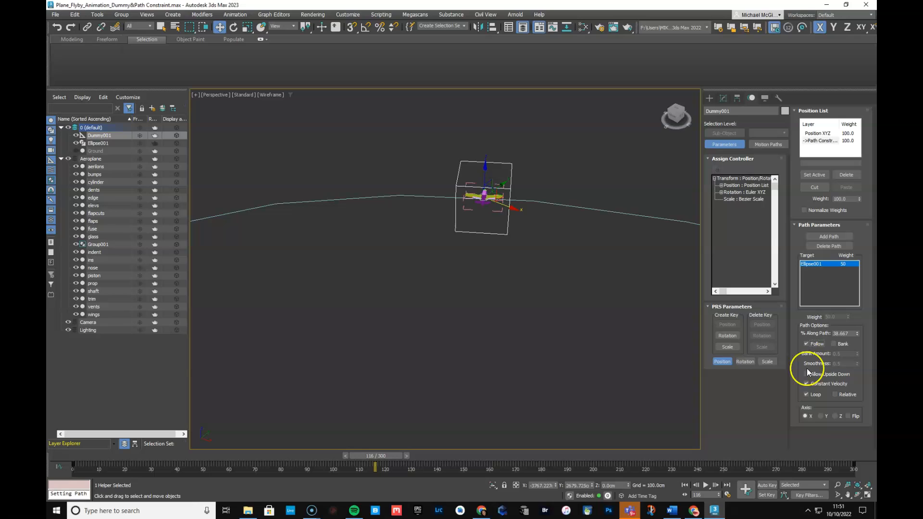
# - Set the path constraint's axis to Y with Flip enabled, and scrub to frame 120 to check the aeroplane's heading
pyautogui.click(820, 417)
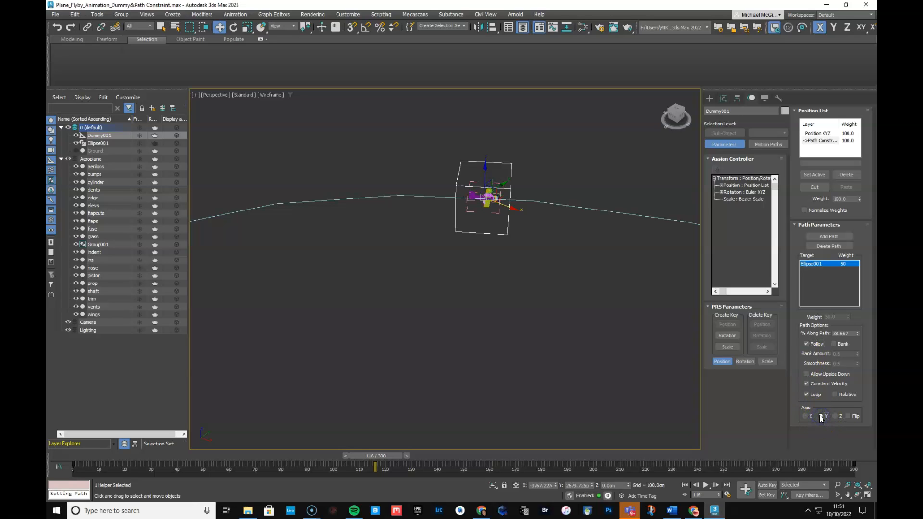
pyautogui.click(848, 416)
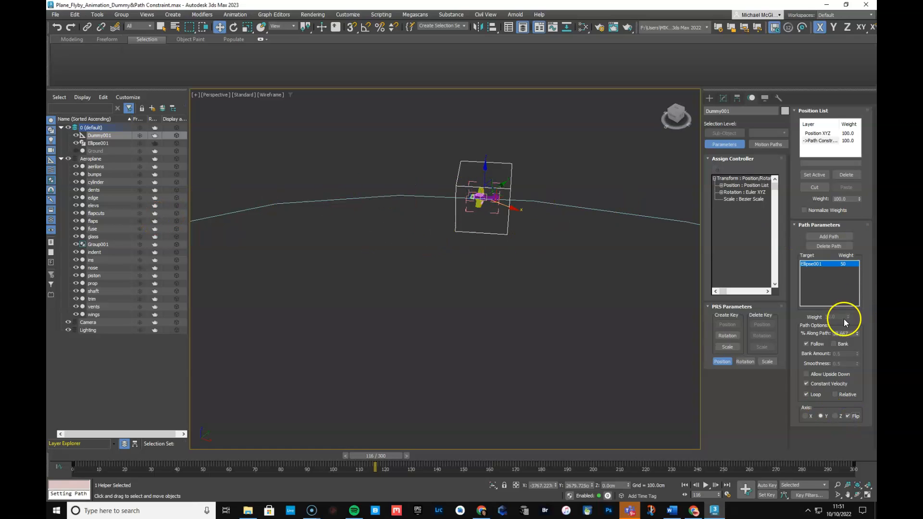
pyautogui.moveTo(371, 457)
pyautogui.mouseDown()
pyautogui.moveTo(419, 455)
pyautogui.moveTo(344, 455)
pyautogui.moveTo(383, 449)
pyautogui.mouseUp()
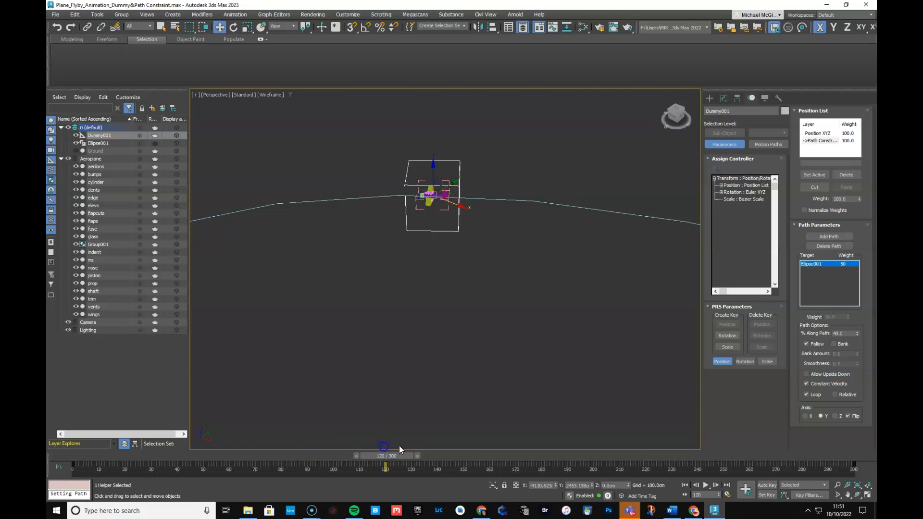
# - Enable Bank on the dummy's path constraint and set the Bank Amount to 16
pyautogui.click(832, 344)
pyautogui.moveTo(848, 353); pyautogui.dragTo(811, 353)
pyautogui.write('16')
pyautogui.press('Tab')
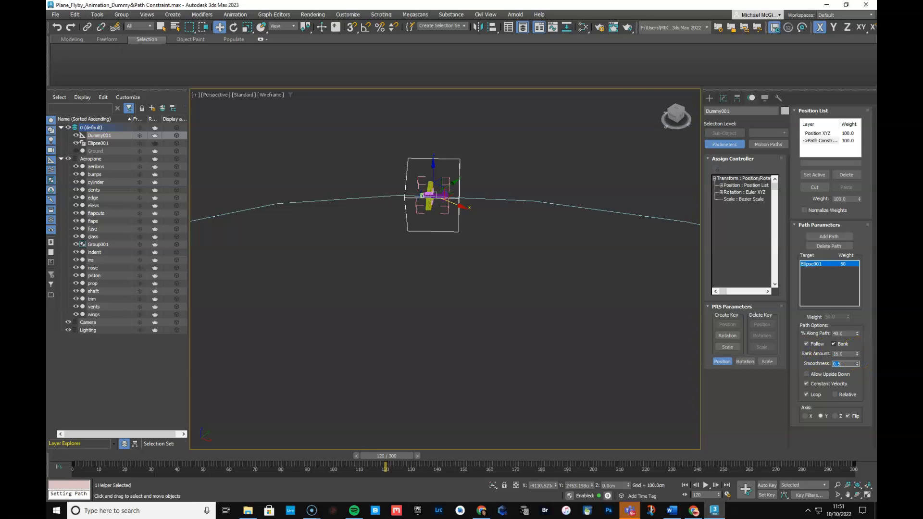
# - Scrub to frames 138 and 162 to judge the banking around the ellipse's curve, and set the Bank Amount to 22
pyautogui.scroll(-3, 572, 326)
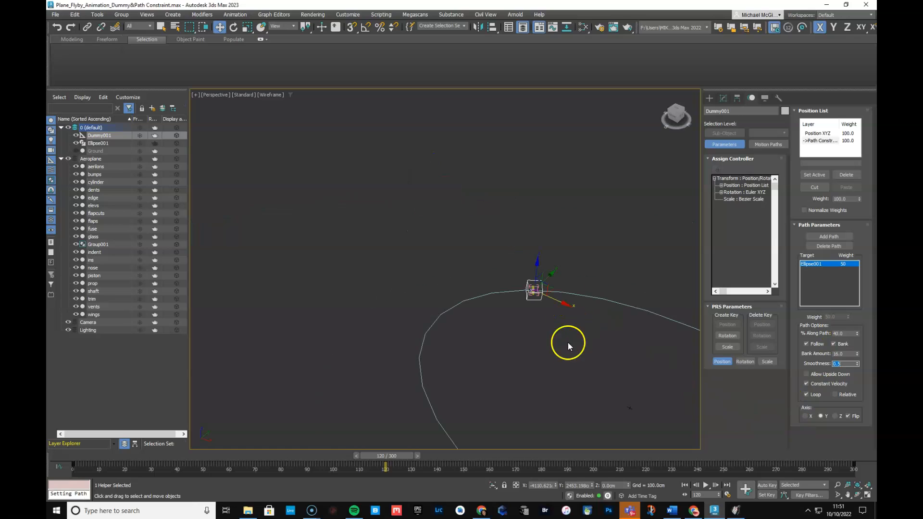
pyautogui.moveTo(404, 457); pyautogui.dragTo(445, 428)
pyautogui.press('w')
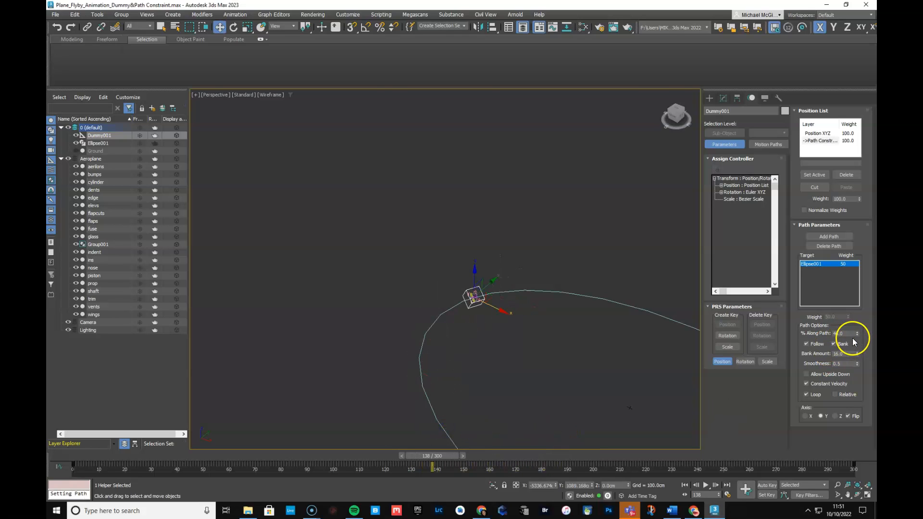
pyautogui.click(857, 353)
pyautogui.moveTo(857, 327); pyautogui.dragTo(858, 308)
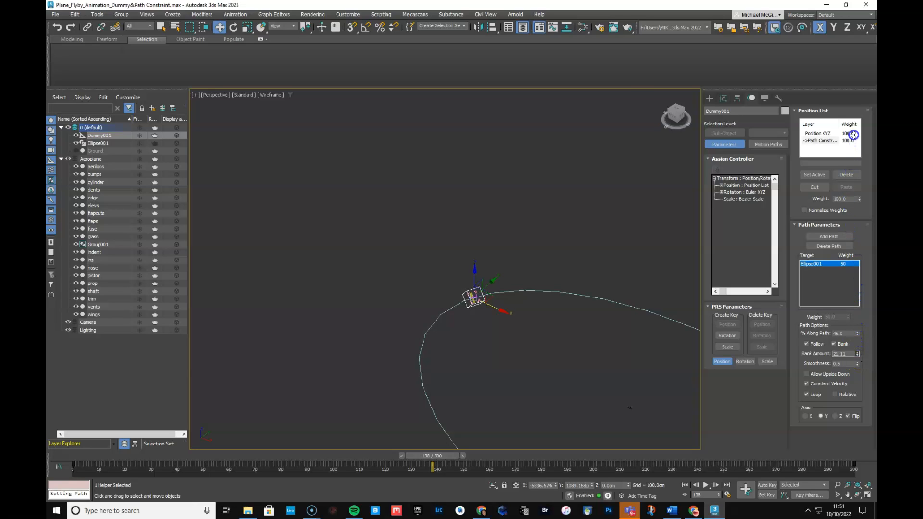
pyautogui.moveTo(437, 464); pyautogui.dragTo(500, 434)
pyautogui.press('w')
pyautogui.doubleClick(843, 354)
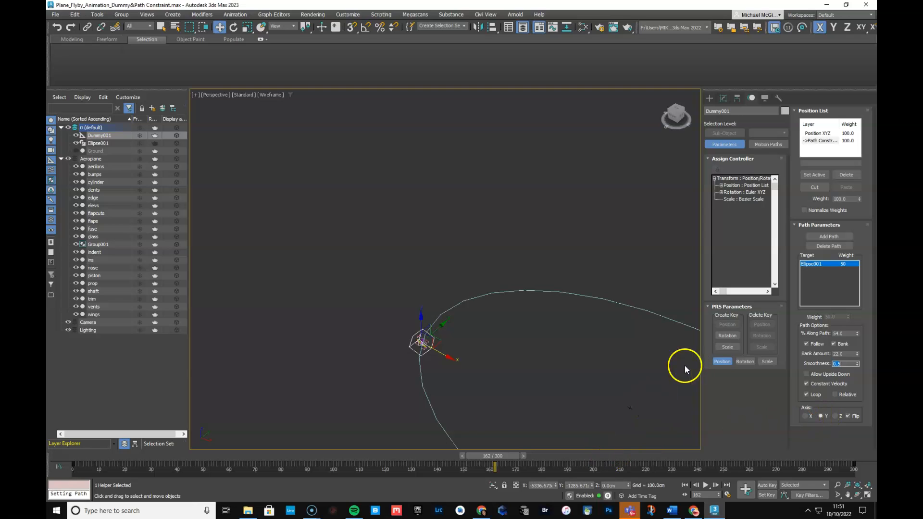
# - Play the animation to review the aeroplane's banking flight with the whole ellipse in view, and stop playback
pyautogui.click(706, 484)
pyautogui.scroll(-5, 616, 391)
pyautogui.scroll(5, 615, 394)
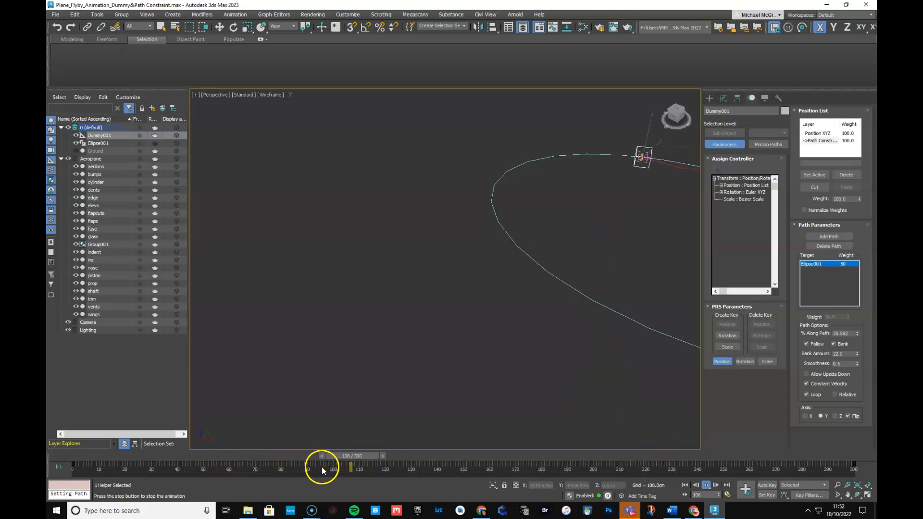
pyautogui.moveTo(585, 235); pyautogui.dragTo(350, 239, button='middle')
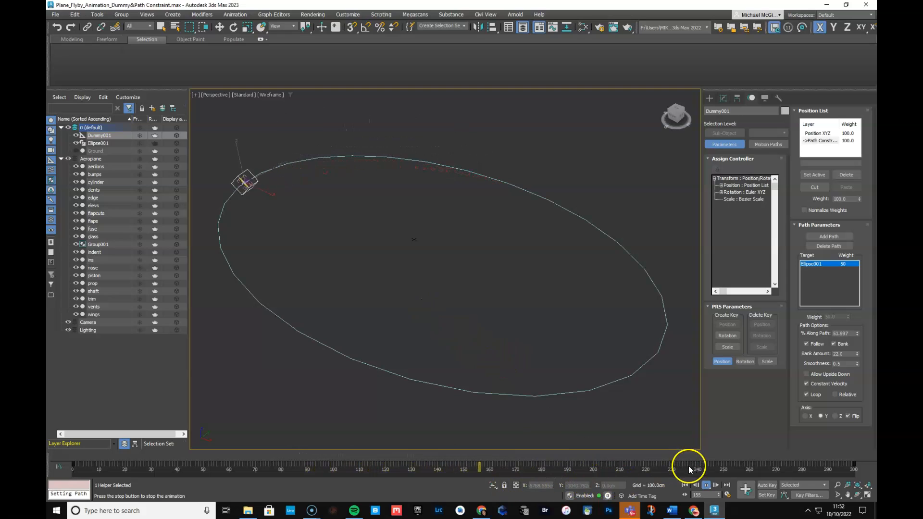
pyautogui.click(706, 484)
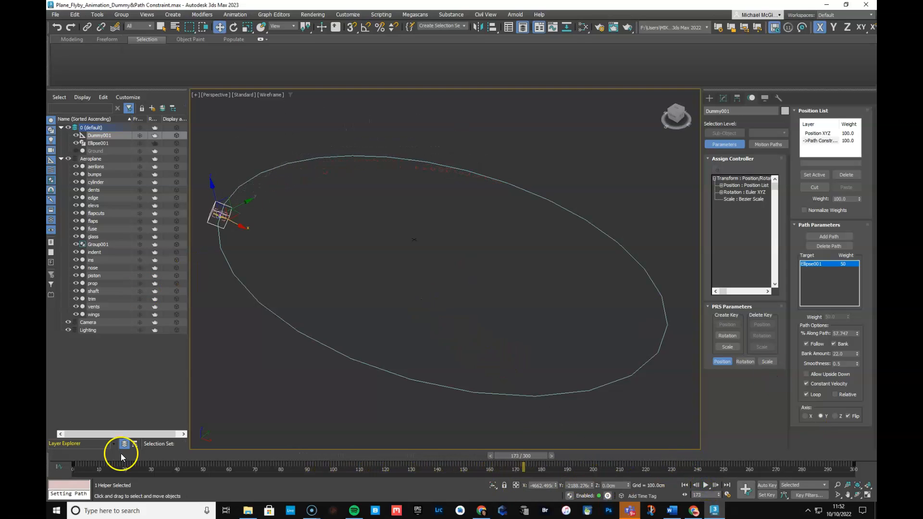